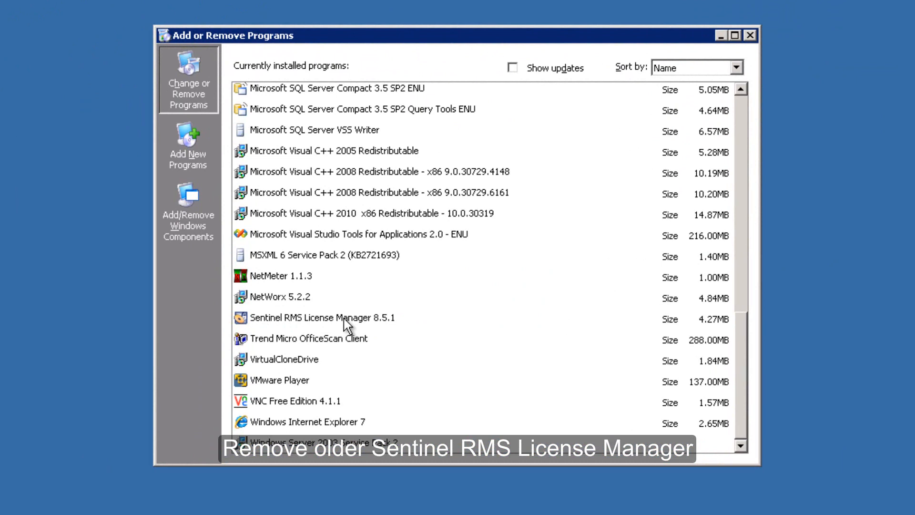
- Remove Sentinel RMS License Manager 8.5.1, continuing past the logged-on users warning and confirming
{"action": "left_click", "coordinate": [344, 319]}
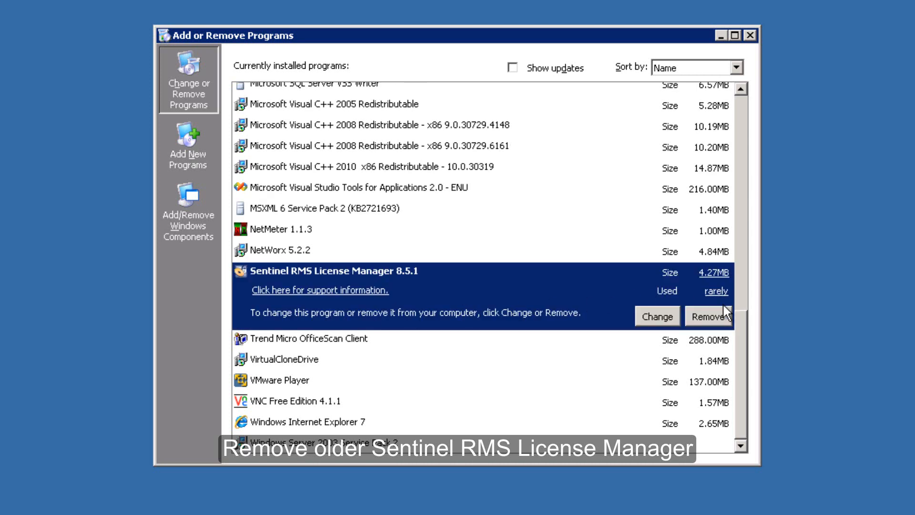
{"action": "left_click", "coordinate": [713, 319]}
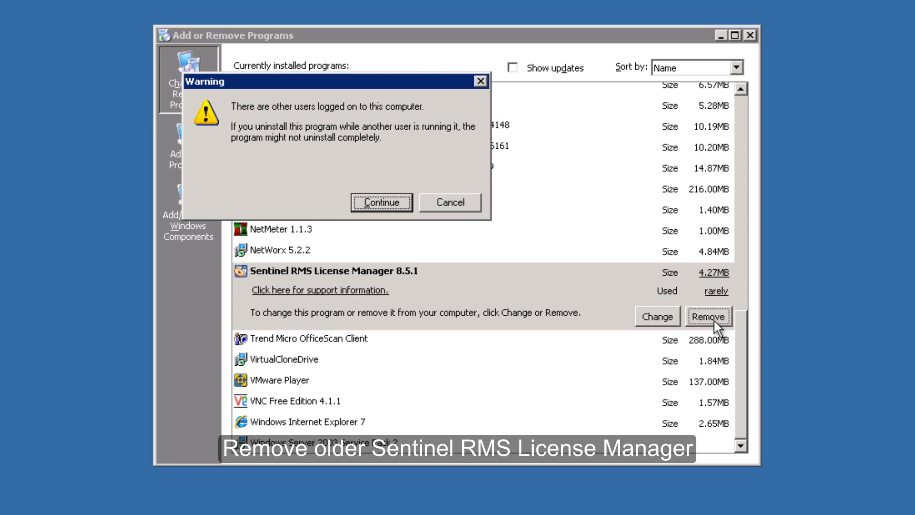
{"action": "left_click", "coordinate": [379, 197]}
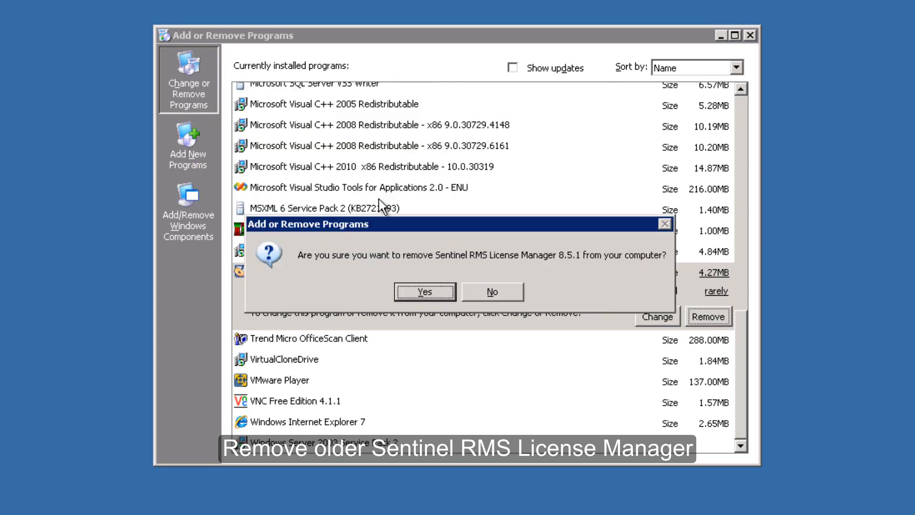
{"action": "left_click", "coordinate": [425, 292]}
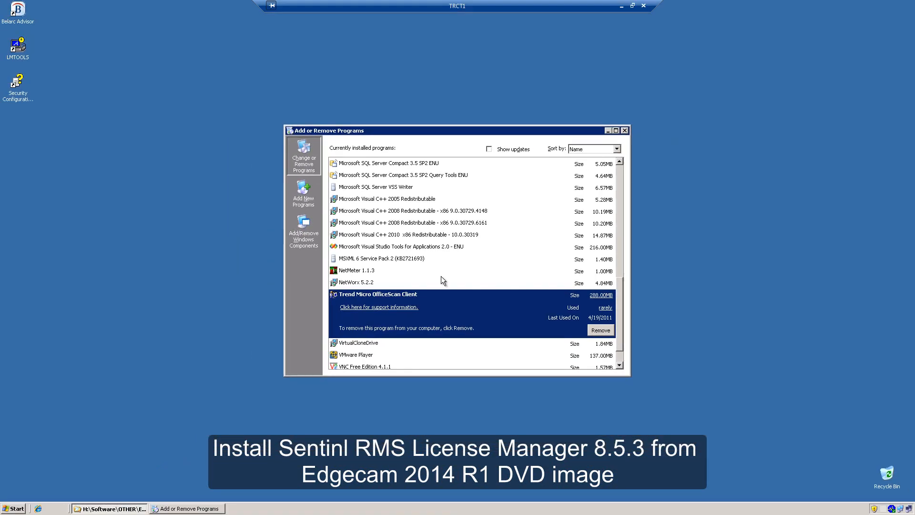
- Close Add or Remove Programs, run StartHere.hta and open Sentinel RMS Licensing > License Manager Installation
{"action": "left_click", "coordinate": [625, 130]}
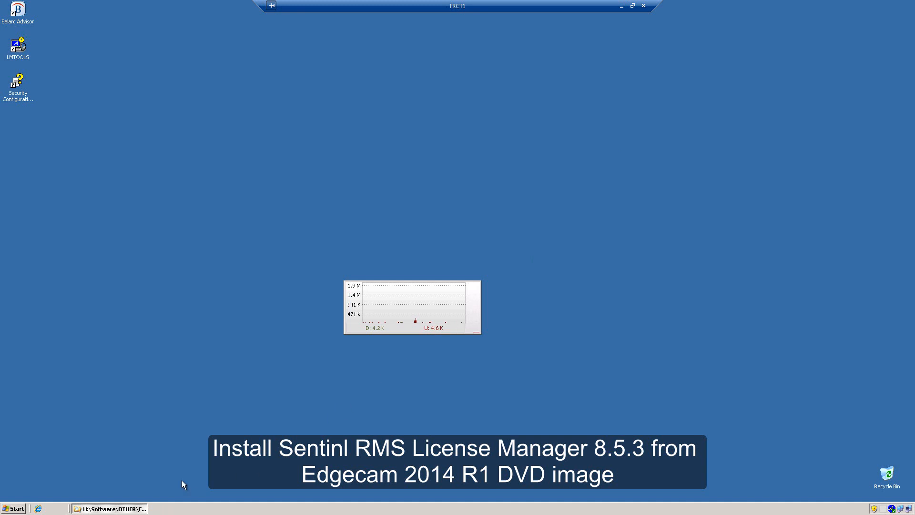
{"action": "left_click", "coordinate": [105, 510]}
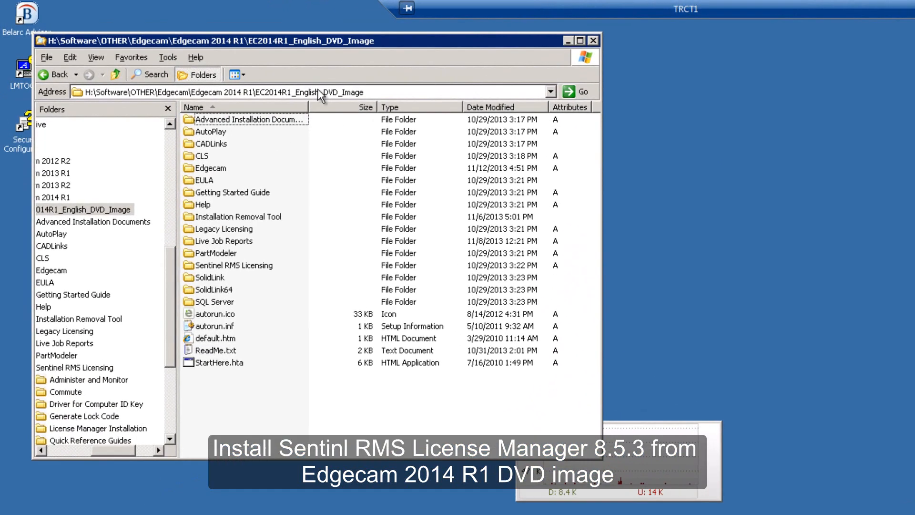
{"action": "double_click", "coordinate": [207, 361]}
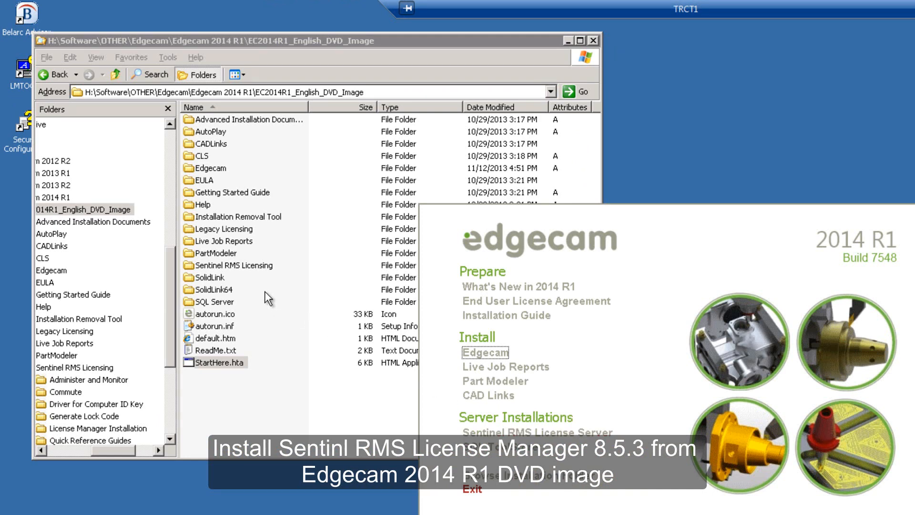
{"action": "double_click", "coordinate": [203, 265]}
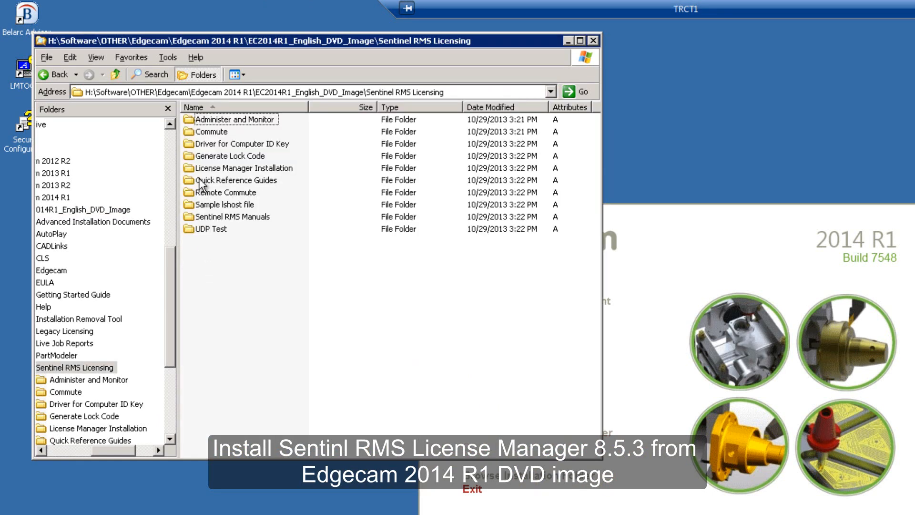
{"action": "double_click", "coordinate": [199, 167]}
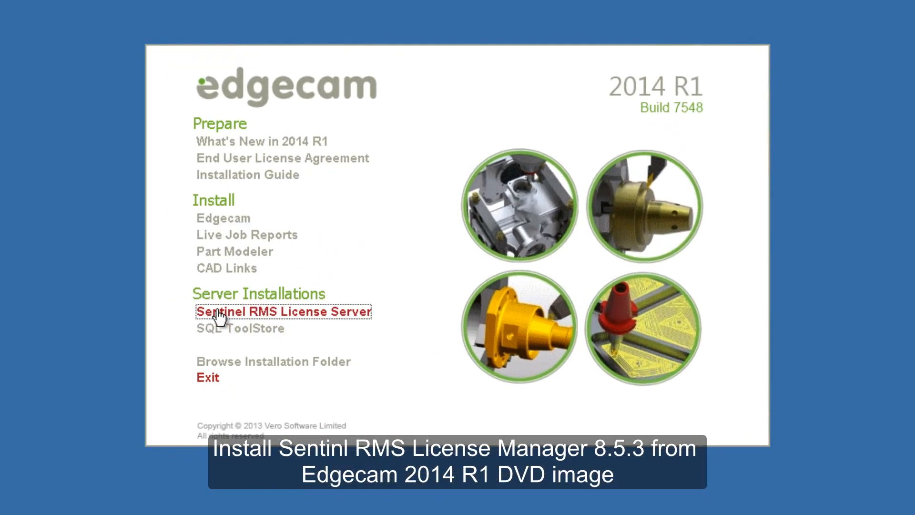
- Install Sentinel RMS License Server 8.5.3 with default folder, Complete setup and firewall unblocked
{"action": "left_click", "coordinate": [359, 377]}
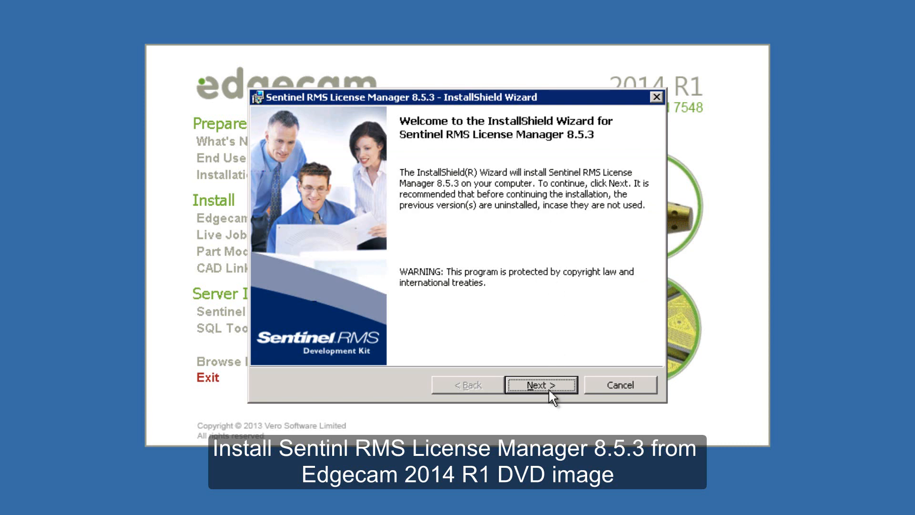
{"action": "left_click", "coordinate": [536, 384]}
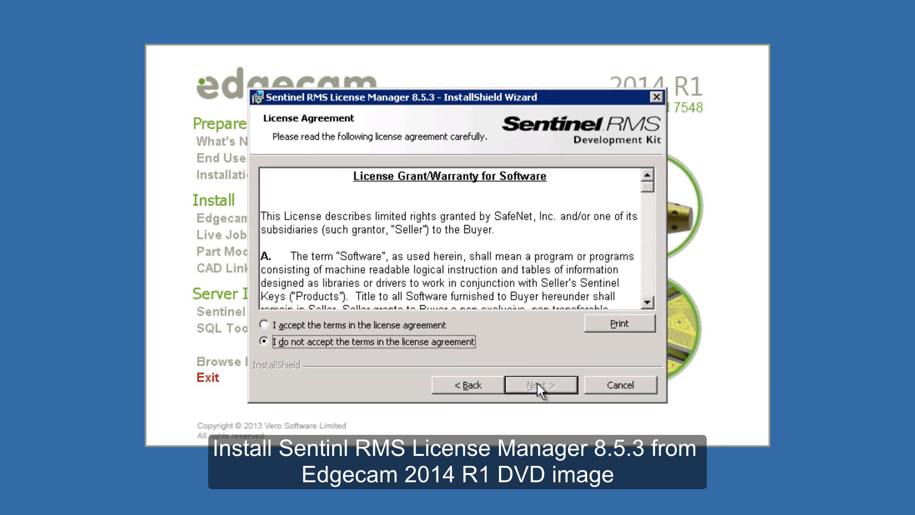
{"action": "left_click", "coordinate": [377, 327]}
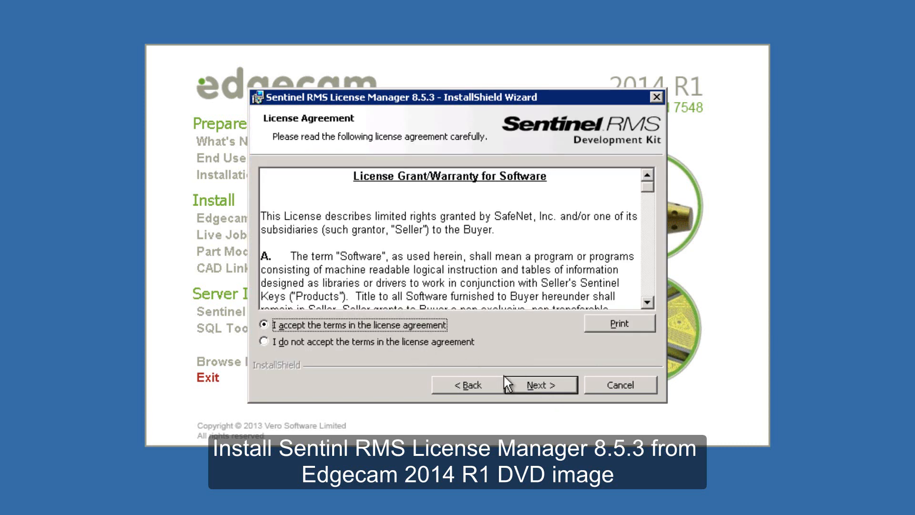
{"action": "left_click", "coordinate": [533, 382]}
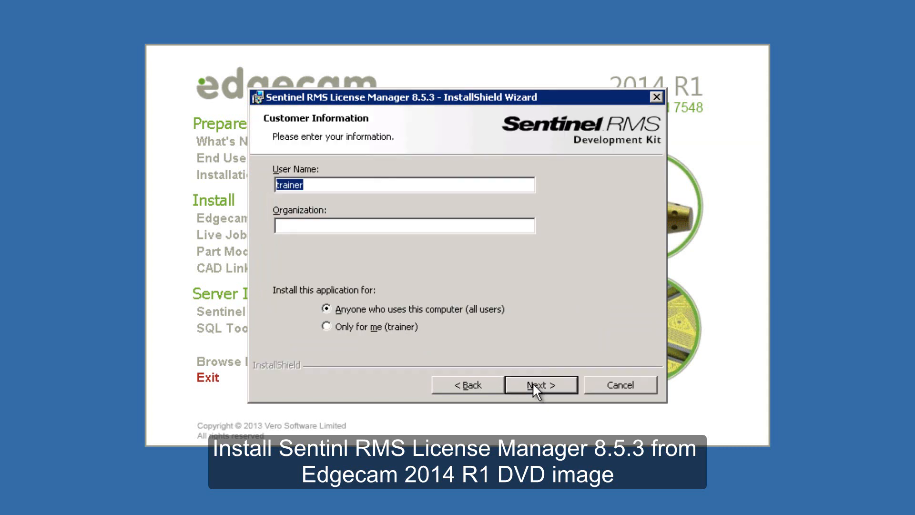
{"action": "left_click", "coordinate": [533, 382]}
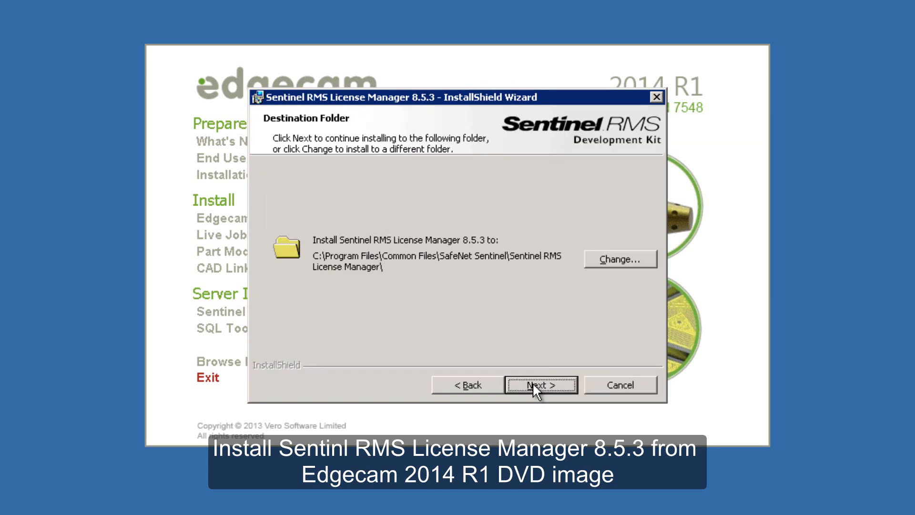
{"action": "left_click", "coordinate": [532, 385]}
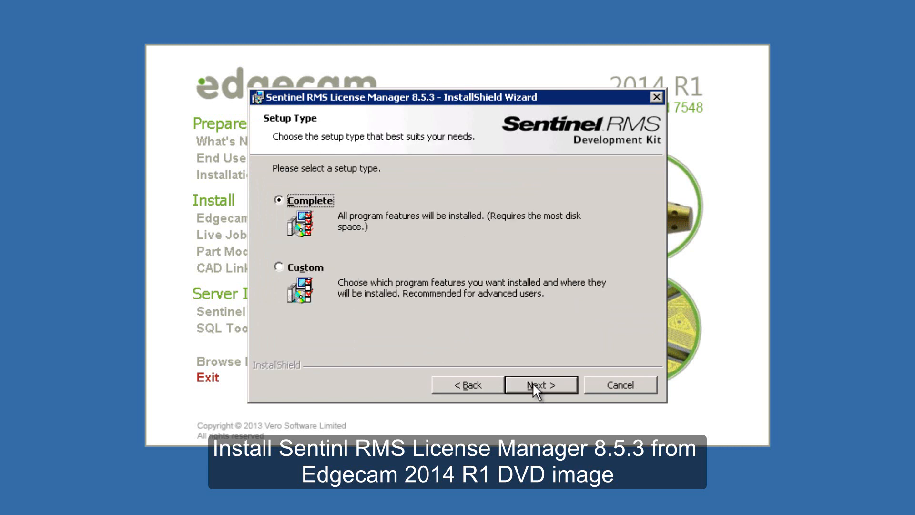
{"action": "left_click", "coordinate": [533, 384]}
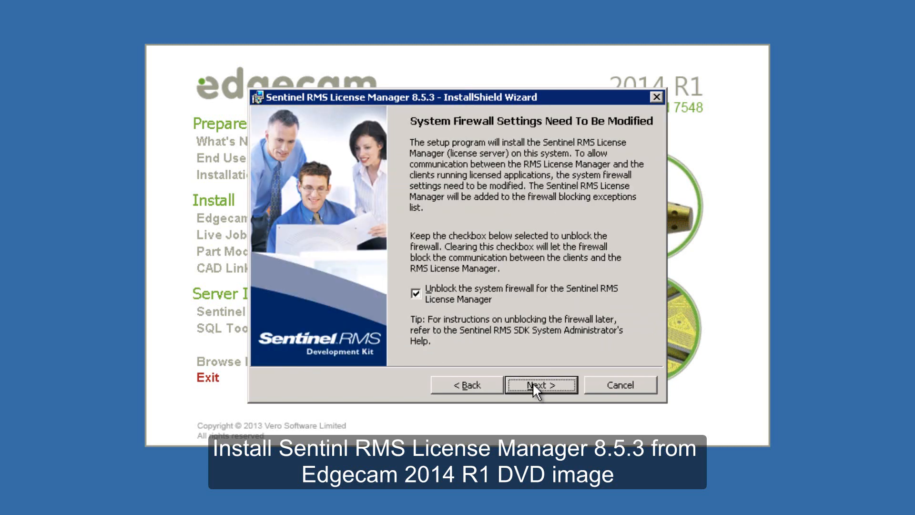
{"action": "left_click", "coordinate": [532, 385]}
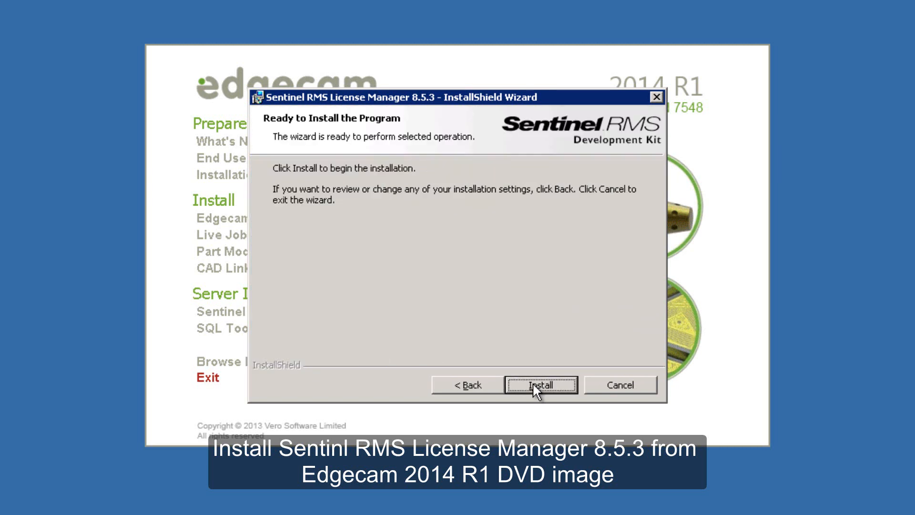
{"action": "left_click", "coordinate": [534, 385]}
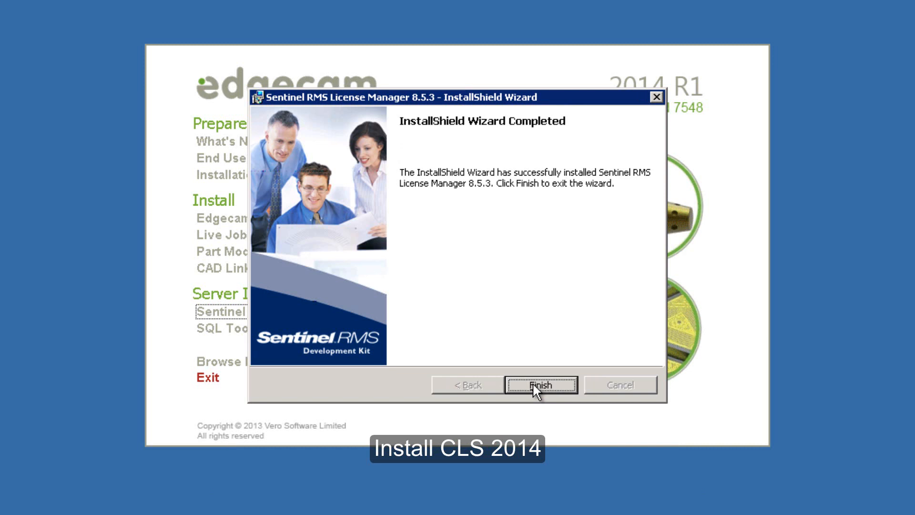
{"action": "left_click", "coordinate": [532, 382]}
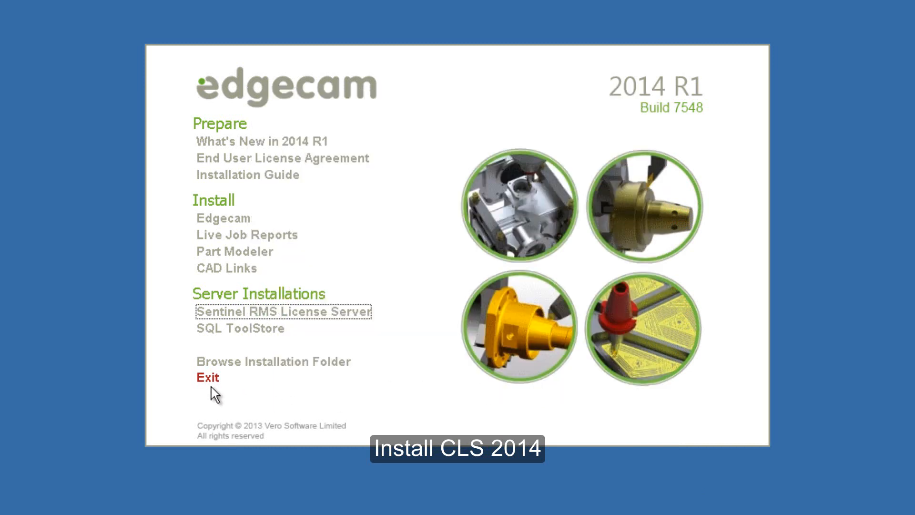
- Exit the Edgecam launcher, verify version 8.5.3 in the installed programs list, then close it
{"action": "left_click", "coordinate": [197, 377]}
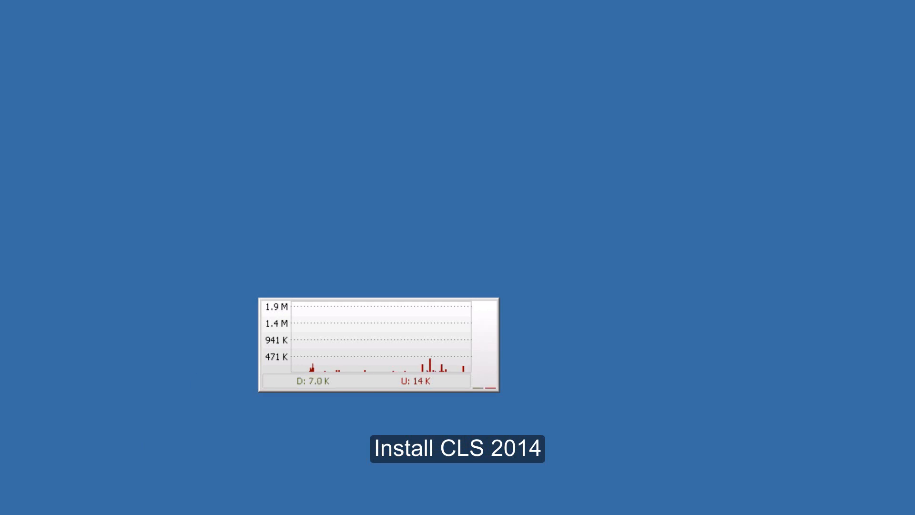
{"action": "mouse_move", "coordinate": [1, 267]}
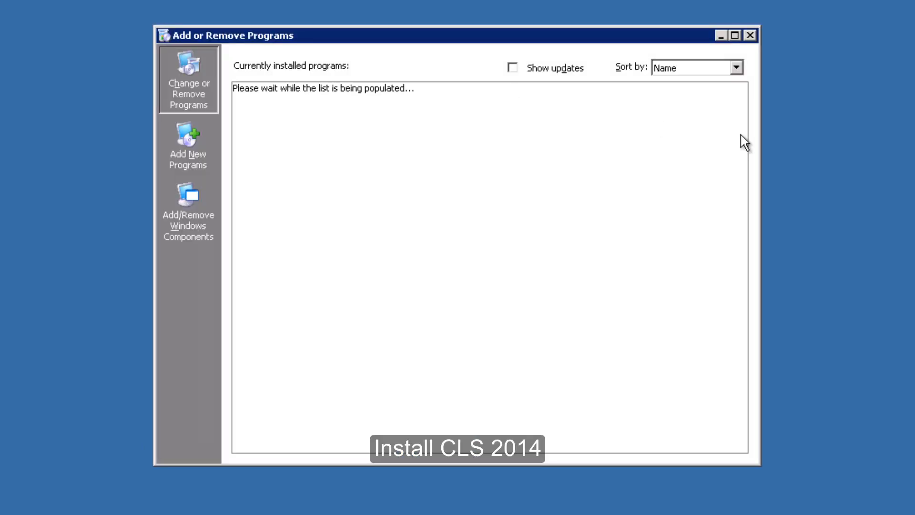
{"action": "left_click_drag", "start_coordinate": [741, 170], "coordinate": [743, 454]}
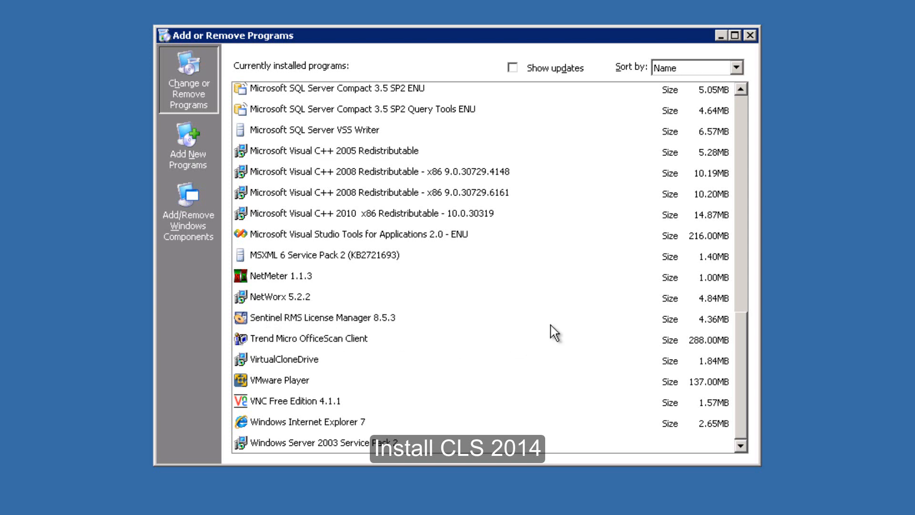
{"action": "left_click", "coordinate": [748, 35]}
{"action": "left_click", "coordinate": [749, 35]}
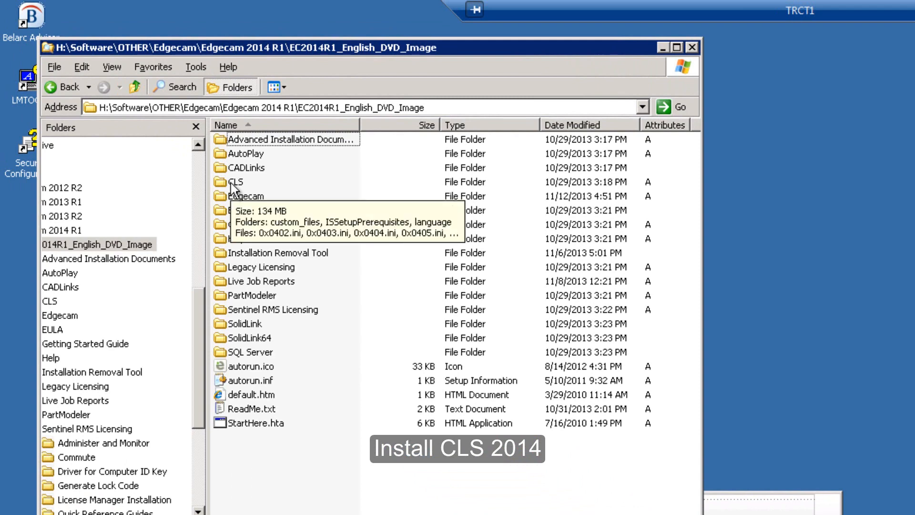
- Open the CLS folder, scroll to the bottom and run setup.exe for Planit CLS 2014.10
{"action": "double_click", "coordinate": [231, 182]}
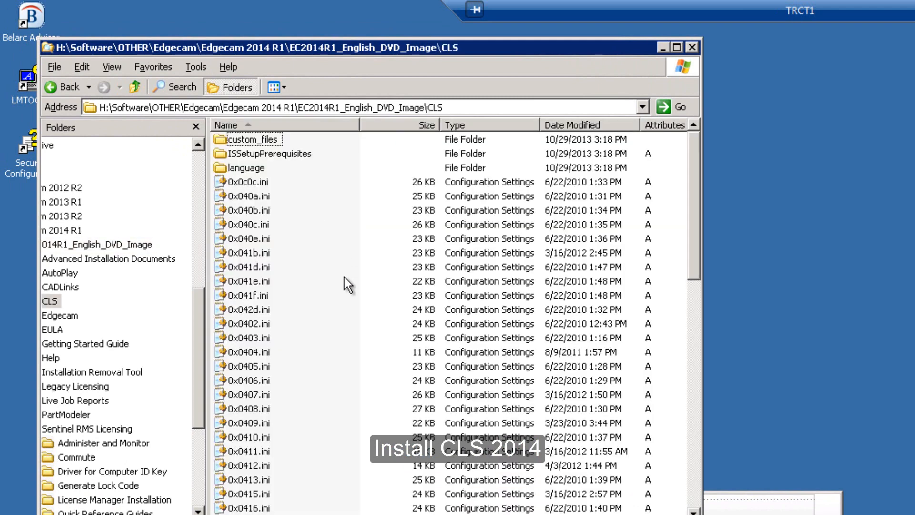
{"action": "left_click_drag", "start_coordinate": [693, 249], "coordinate": [693, 477]}
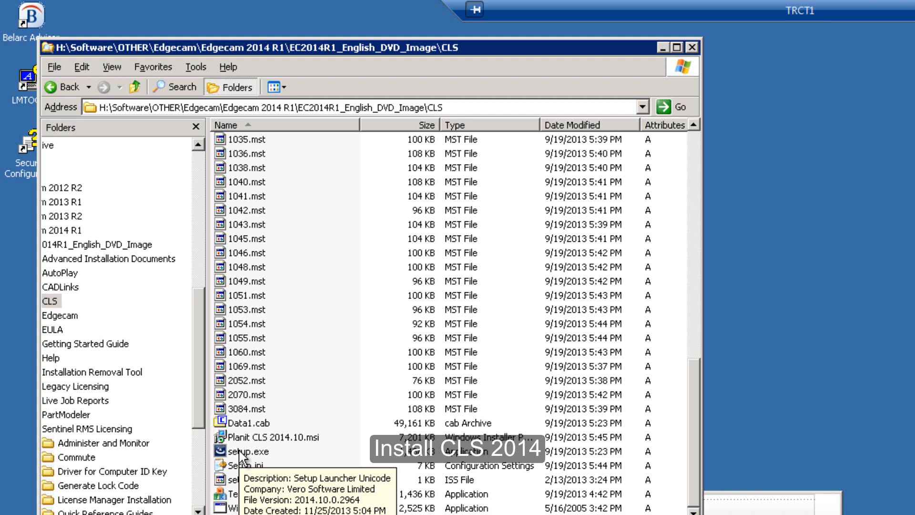
{"action": "left_click", "coordinate": [239, 450]}
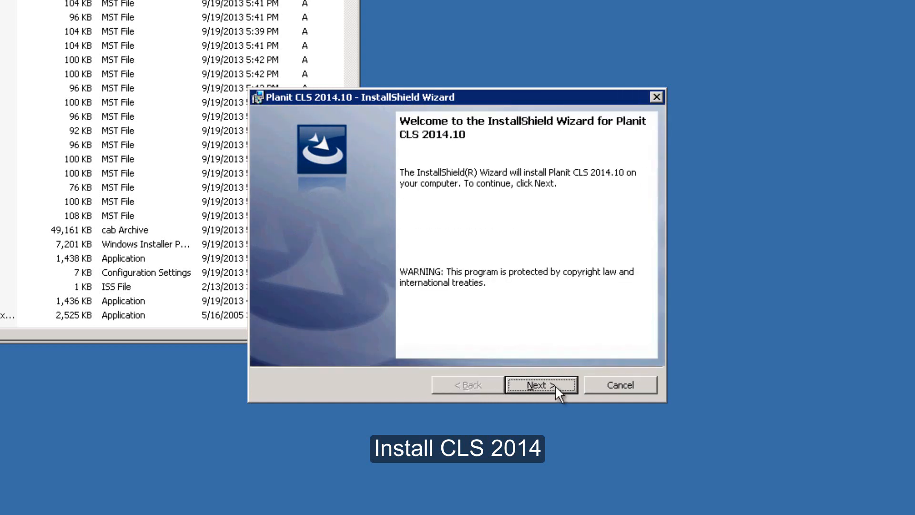
- Accept the Planit CLS license terms and install Planit CLS 2014.10
{"action": "left_click", "coordinate": [555, 385]}
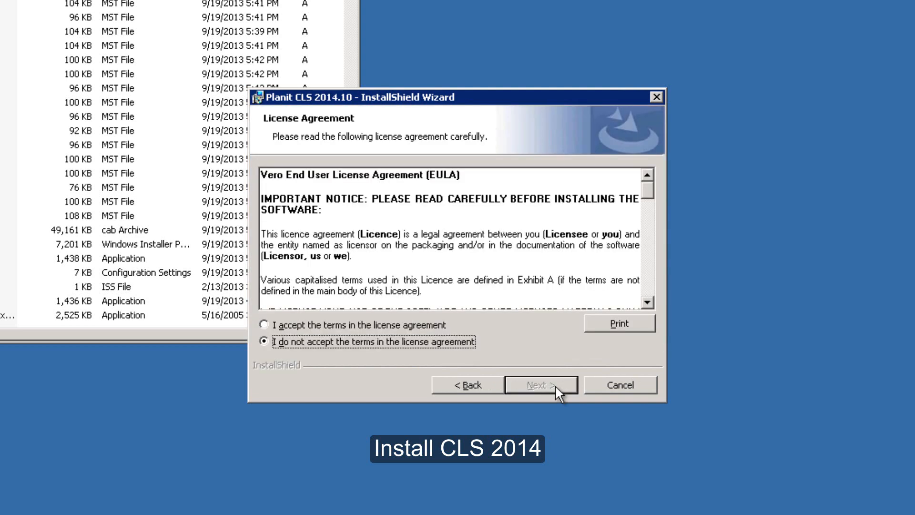
{"action": "left_click", "coordinate": [357, 325]}
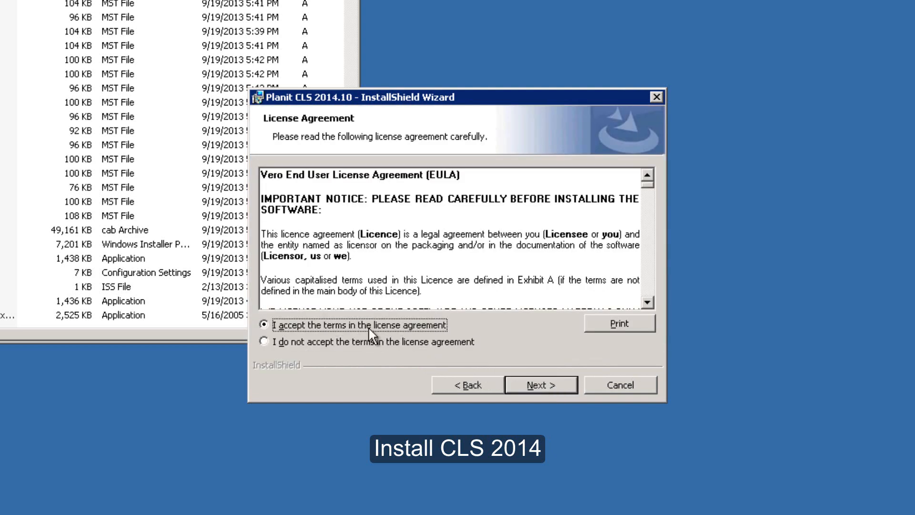
{"action": "left_click", "coordinate": [546, 385]}
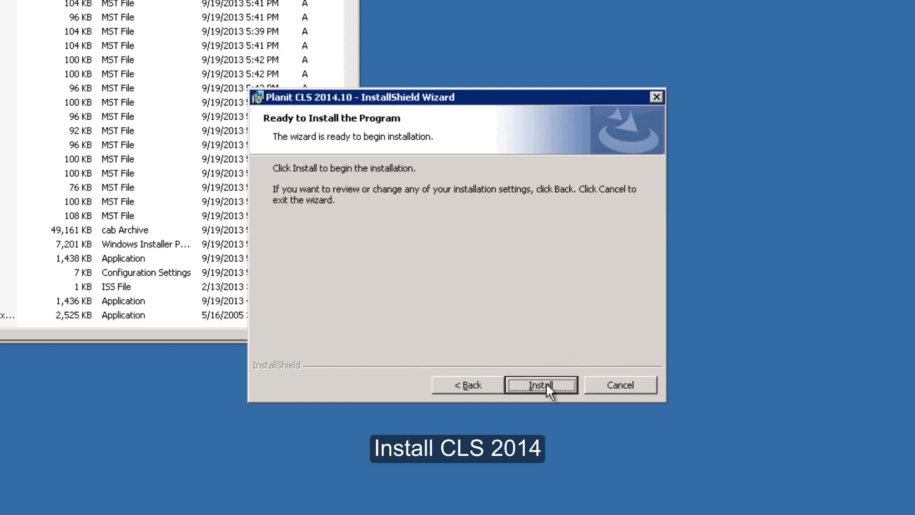
{"action": "left_click", "coordinate": [546, 385]}
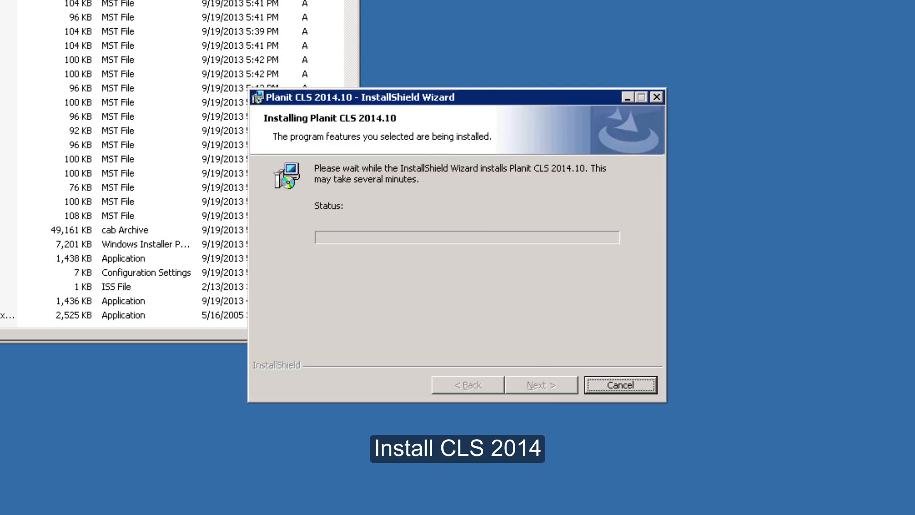
{"action": "left_click", "coordinate": [339, 0]}
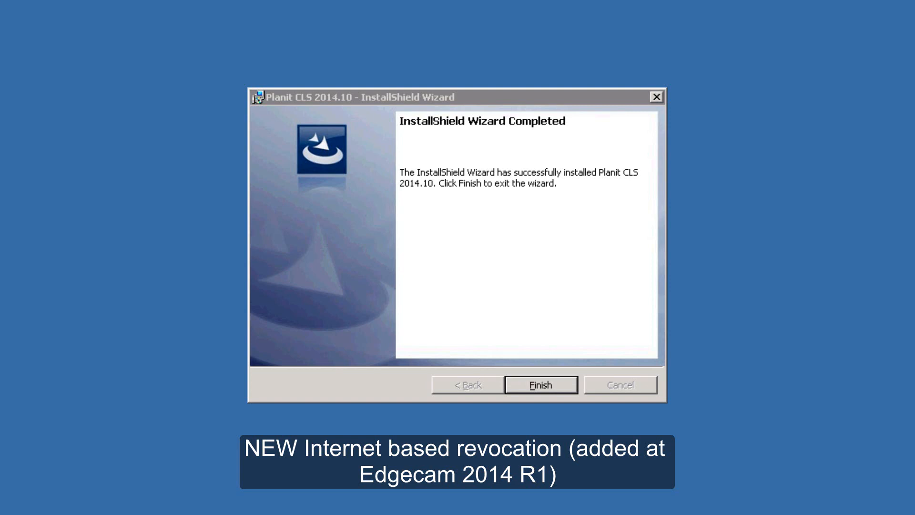
- Finish the Planit installer and check that Start > All Programs > Startup lists CLS 2014.10
{"action": "left_click", "coordinate": [547, 388]}
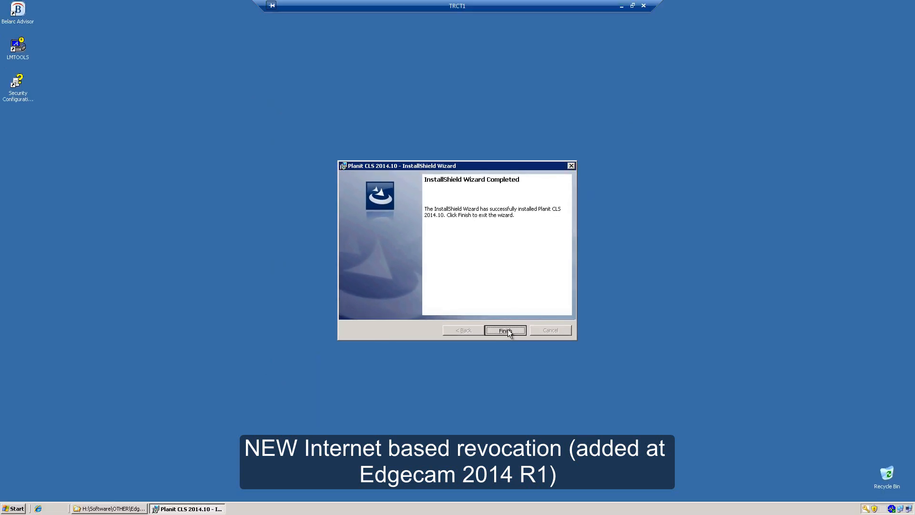
{"action": "left_click", "coordinate": [506, 330]}
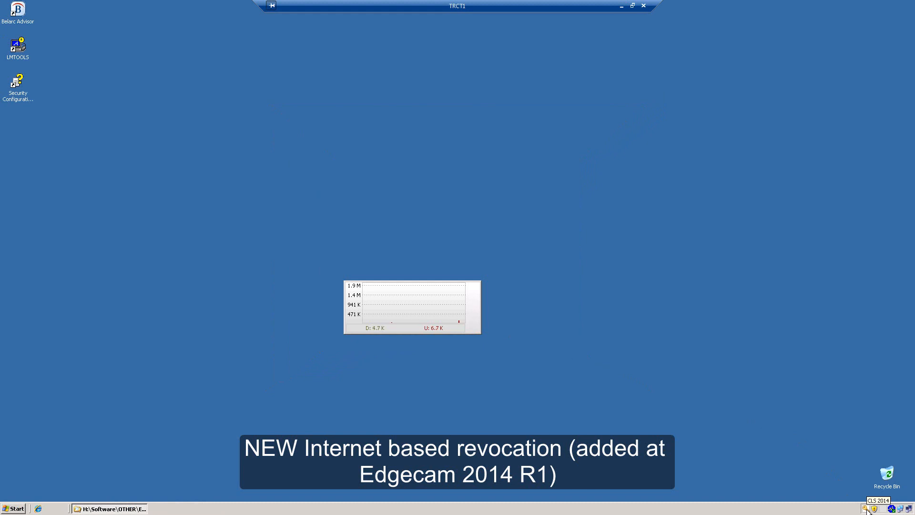
{"action": "left_click", "coordinate": [7, 509]}
{"action": "left_click", "coordinate": [24, 478]}
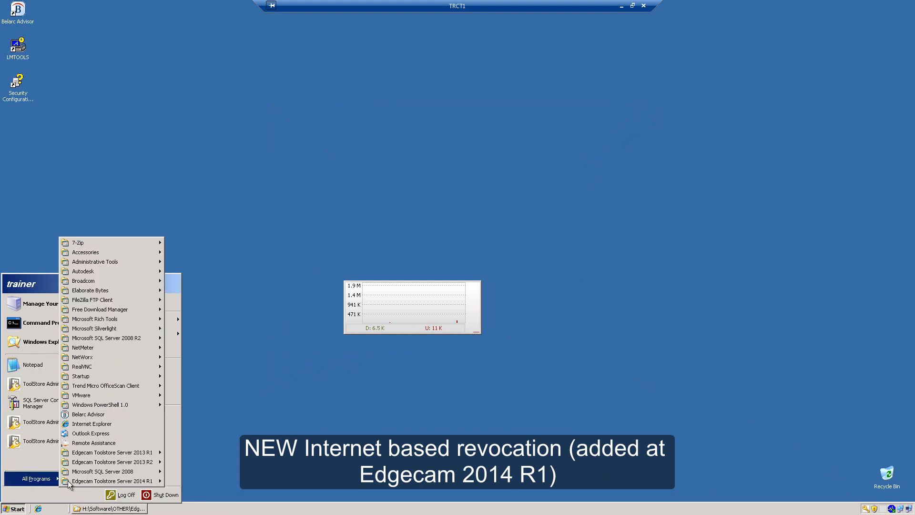
{"action": "mouse_move", "coordinate": [98, 382]}
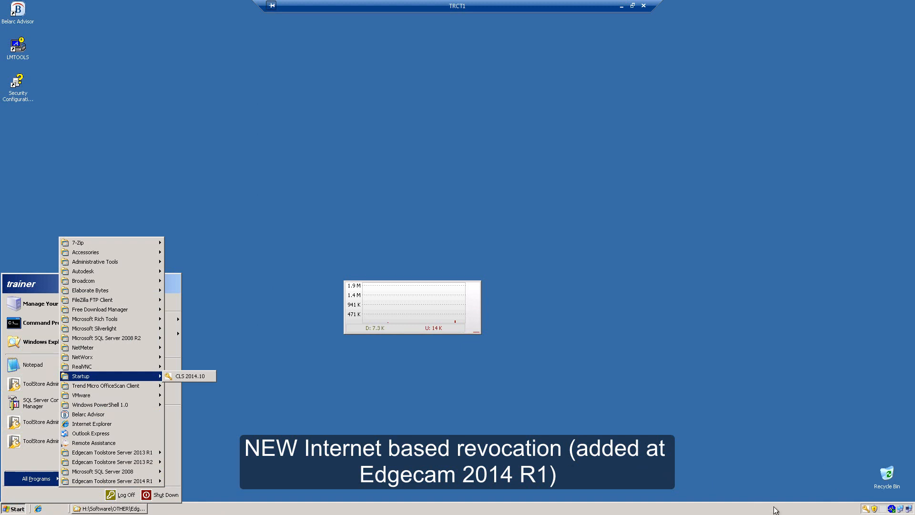
{"action": "left_click", "coordinate": [856, 512]}
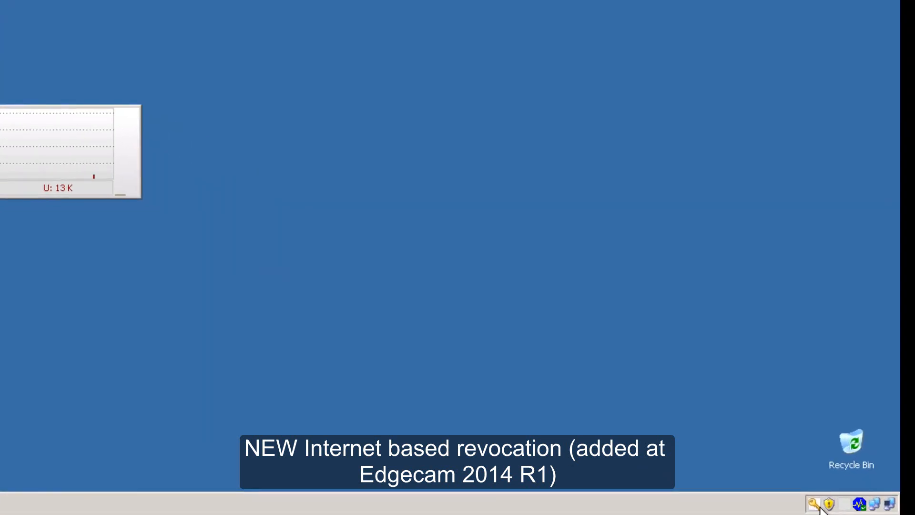
- Open License Manager from the tray, search the network and make trct1.Microdesk.mdsk the active server
{"action": "right_click", "coordinate": [865, 509]}
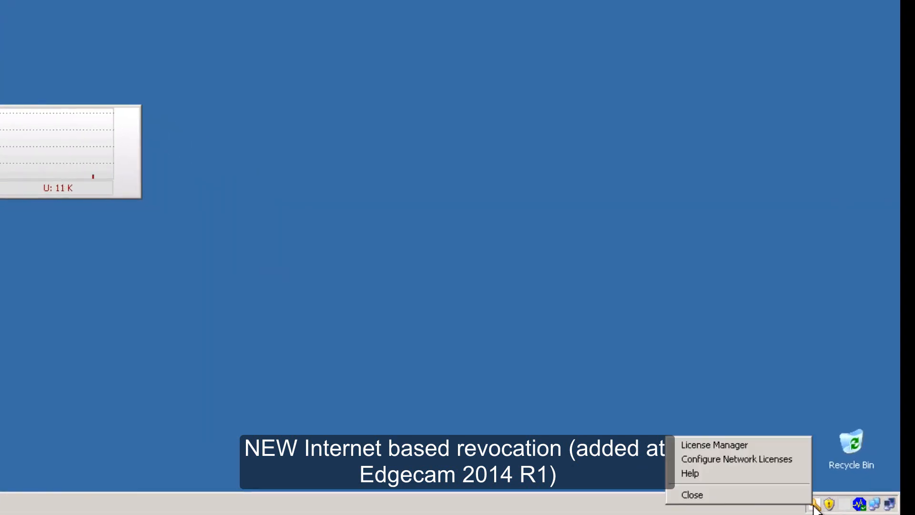
{"action": "left_click", "coordinate": [710, 445]}
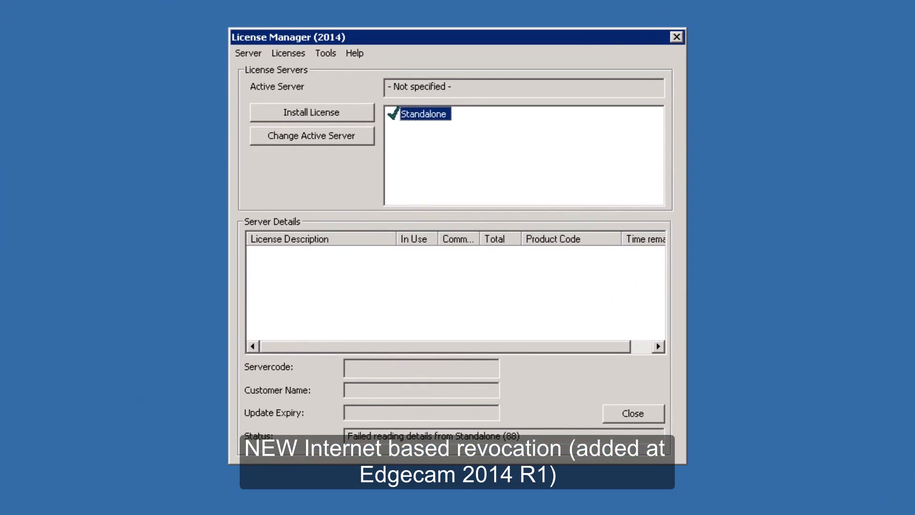
{"action": "left_click", "coordinate": [245, 53]}
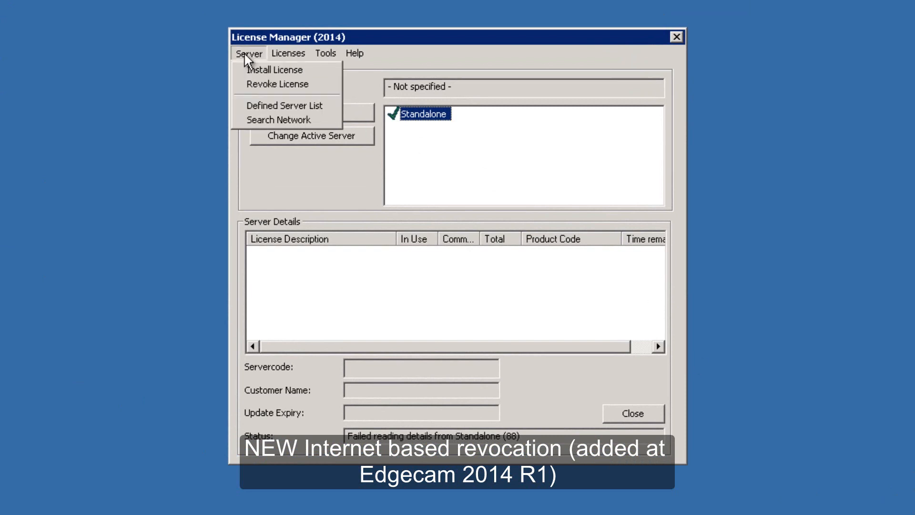
{"action": "left_click", "coordinate": [256, 119]}
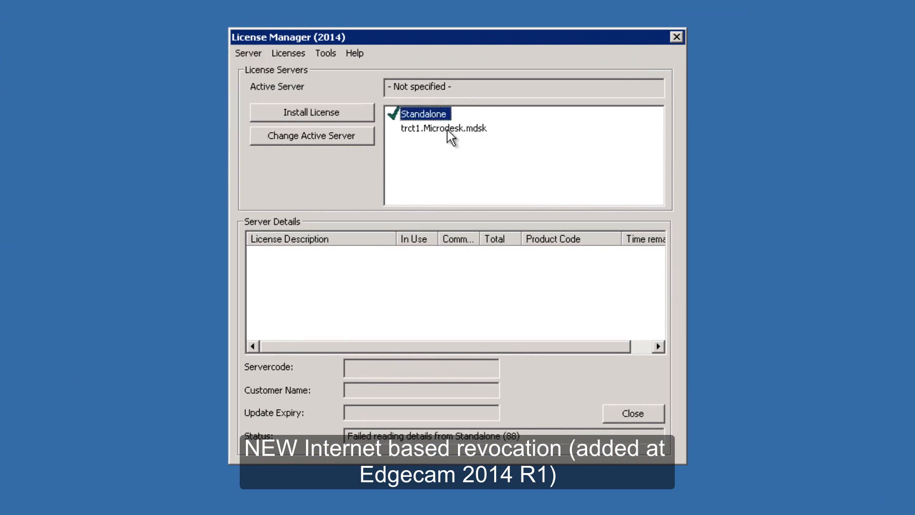
{"action": "left_click", "coordinate": [445, 128]}
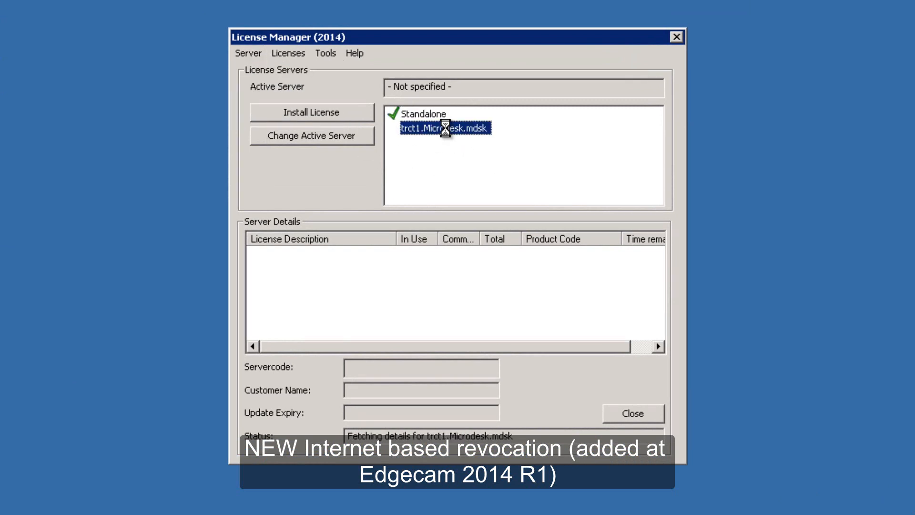
{"action": "left_click", "coordinate": [320, 138]}
{"action": "left_click", "coordinate": [431, 270]}
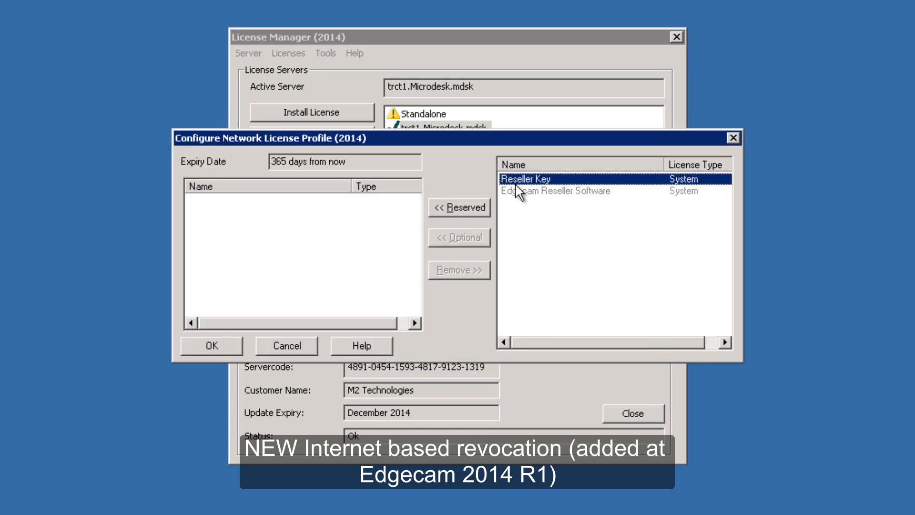
{"action": "left_click", "coordinate": [279, 348]}
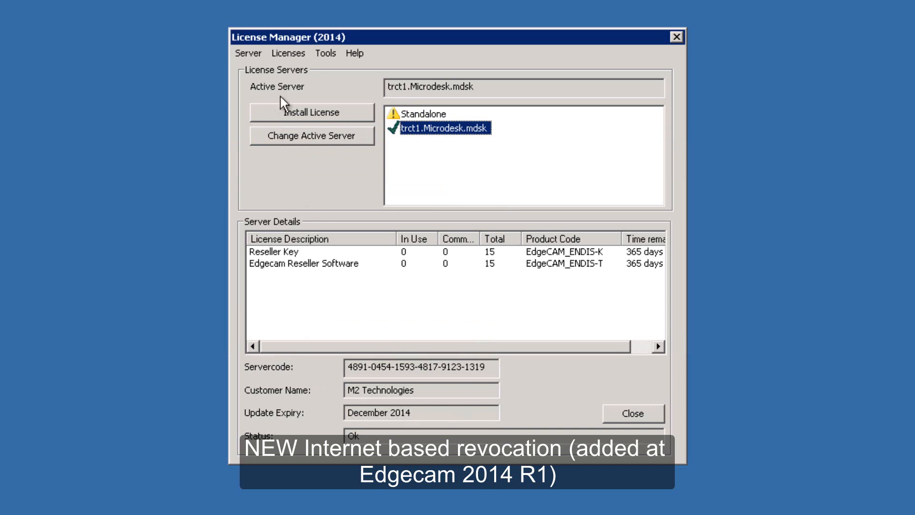
- Start Install License on the trct1 server, then cancel it
{"action": "right_click", "coordinate": [439, 125]}
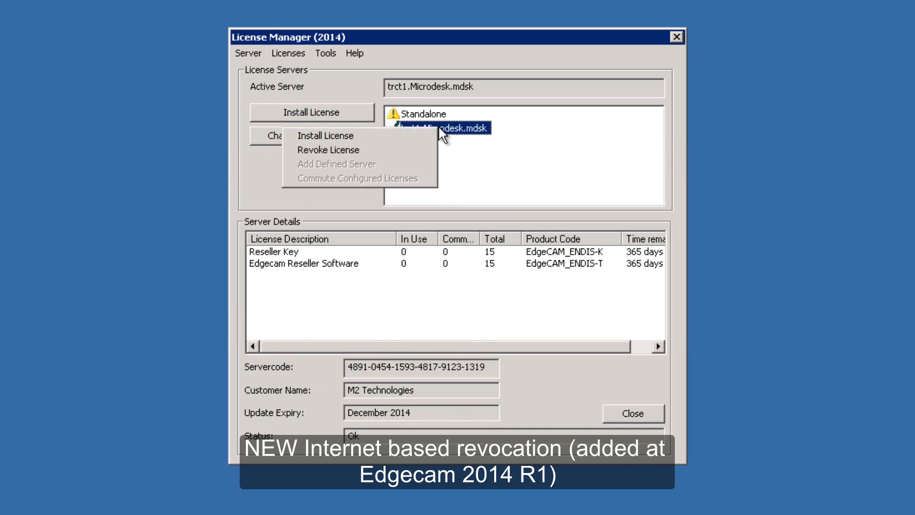
{"action": "left_click", "coordinate": [357, 136]}
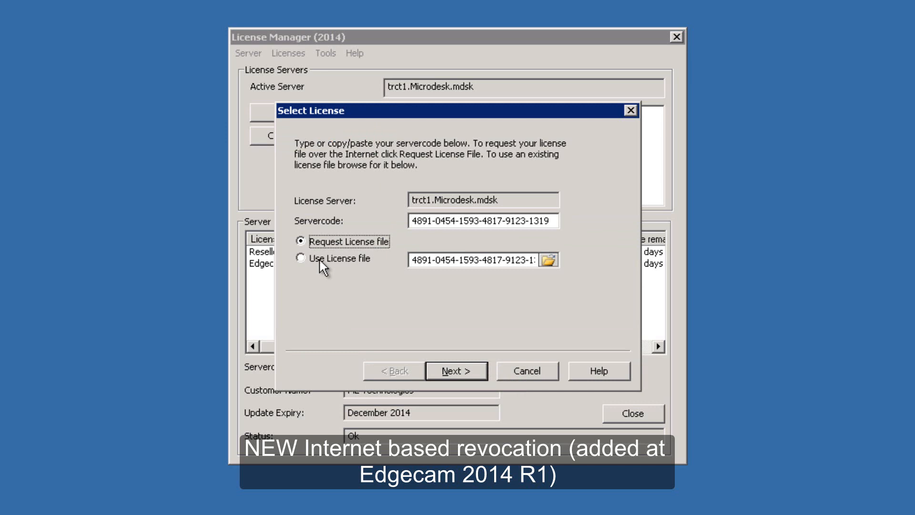
{"action": "left_click", "coordinate": [525, 370]}
- Revoke the trct1 license by automatic online revocation, entering a contact e-mail address
{"action": "right_click", "coordinate": [414, 128]}
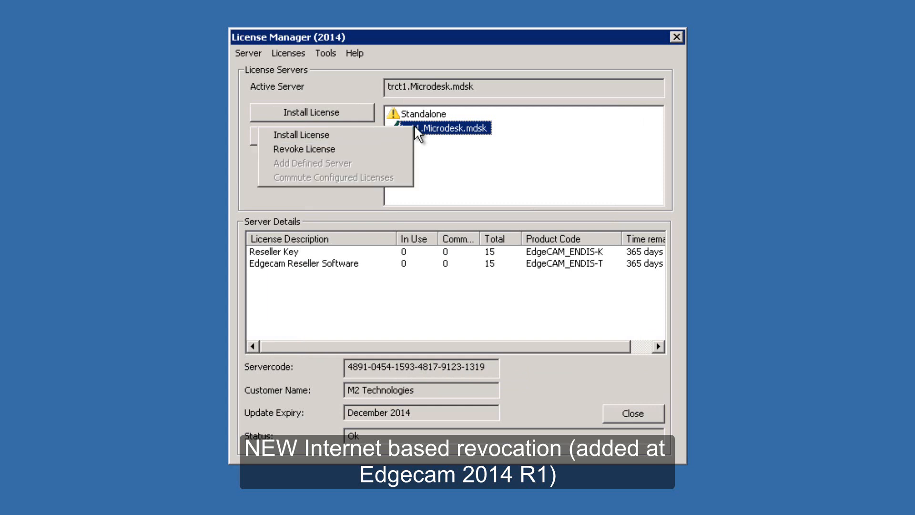
{"action": "left_click", "coordinate": [332, 153]}
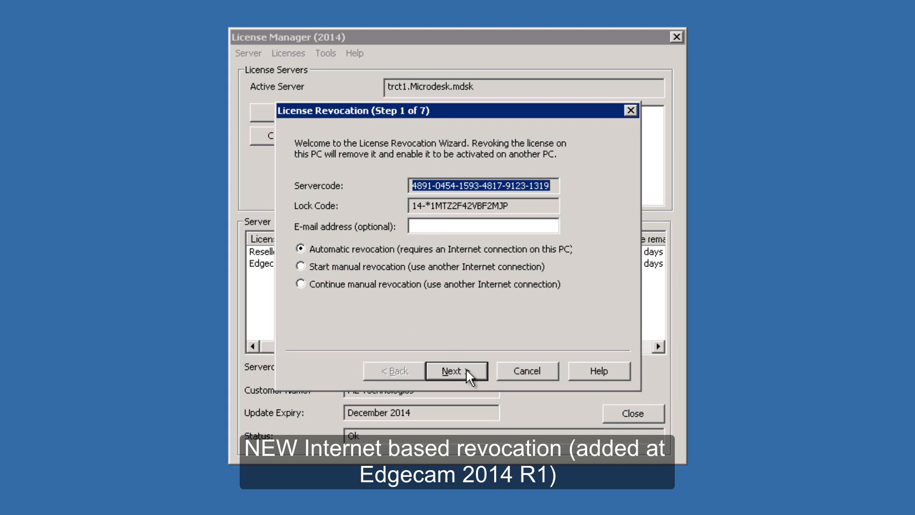
{"action": "left_click", "coordinate": [432, 224]}
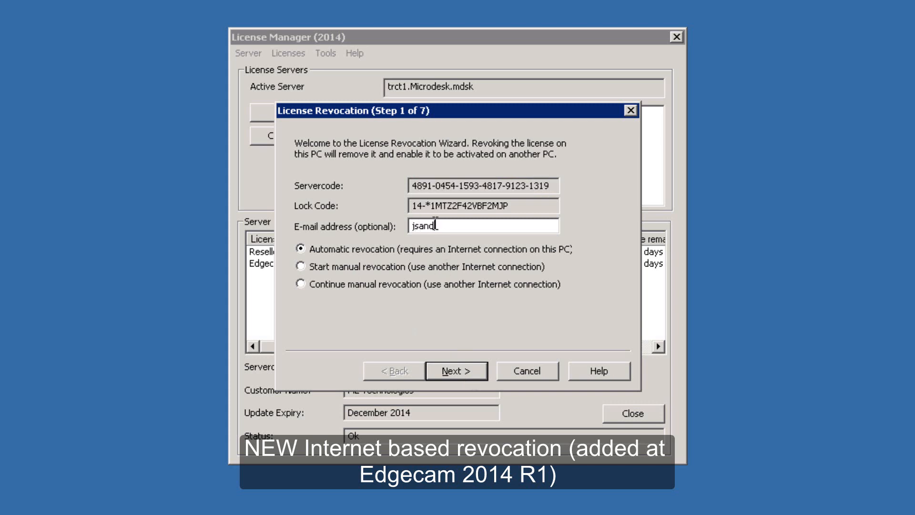
{"action": "left_click", "coordinate": [450, 369]}
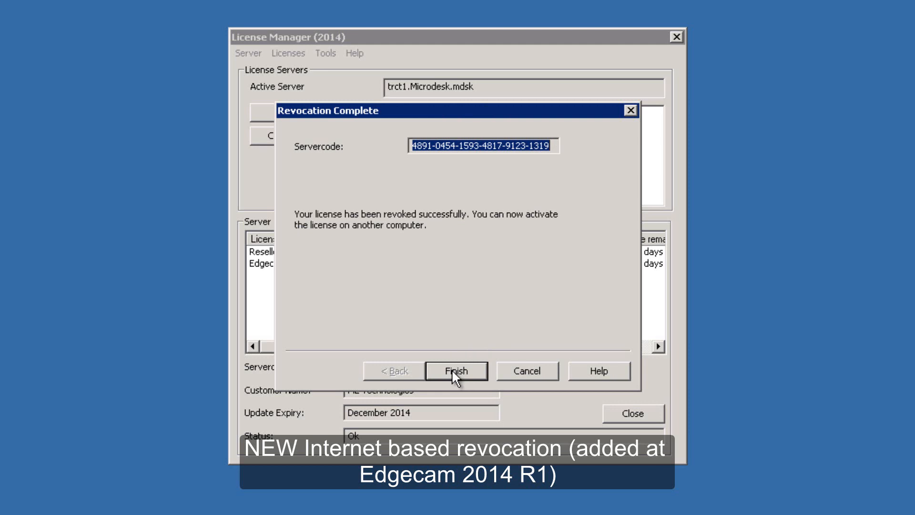
{"action": "left_click", "coordinate": [451, 371]}
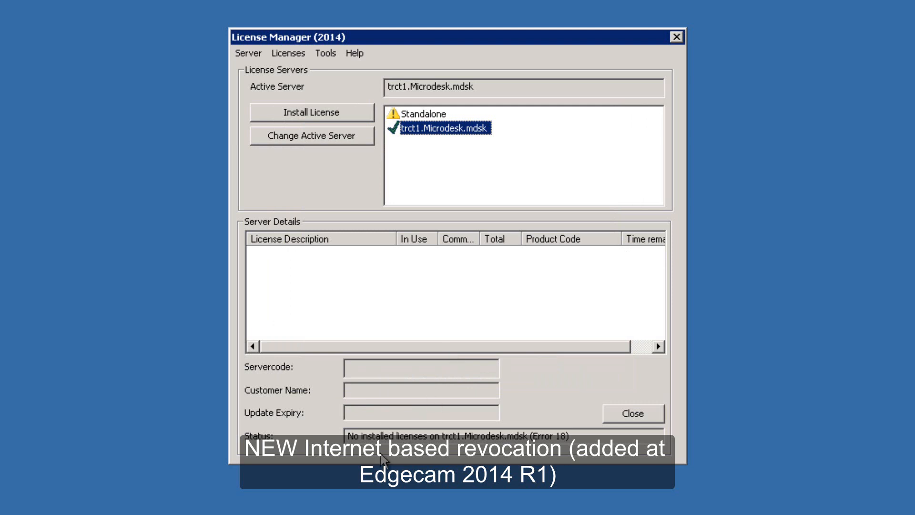
- Start Install License on trct1.Microdesk.mdsk and paste in the servercode
{"action": "right_click", "coordinate": [422, 131]}
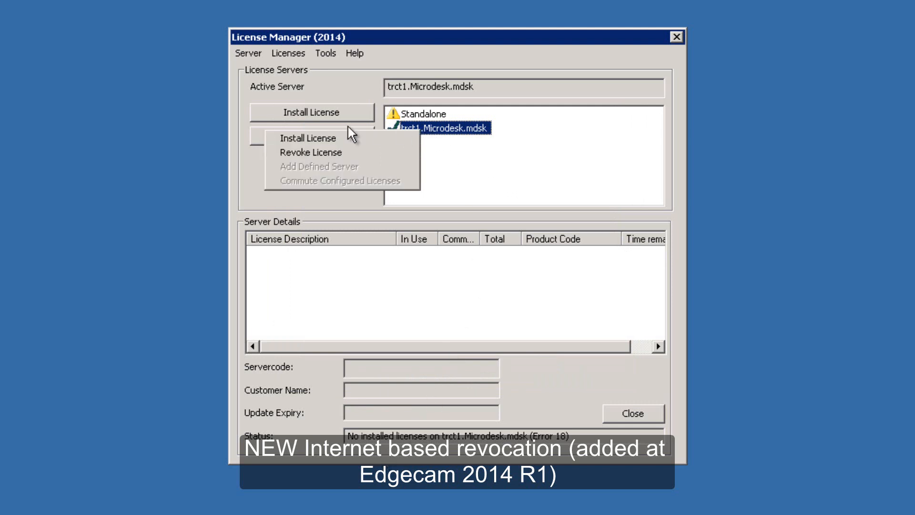
{"action": "left_click", "coordinate": [286, 139]}
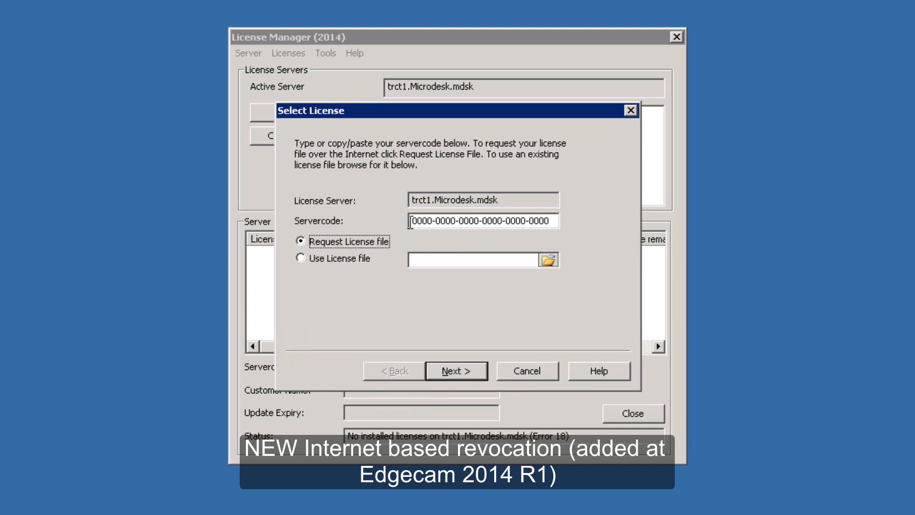
{"action": "left_click", "coordinate": [410, 222]}
{"action": "key", "text": "ctrl+v"}
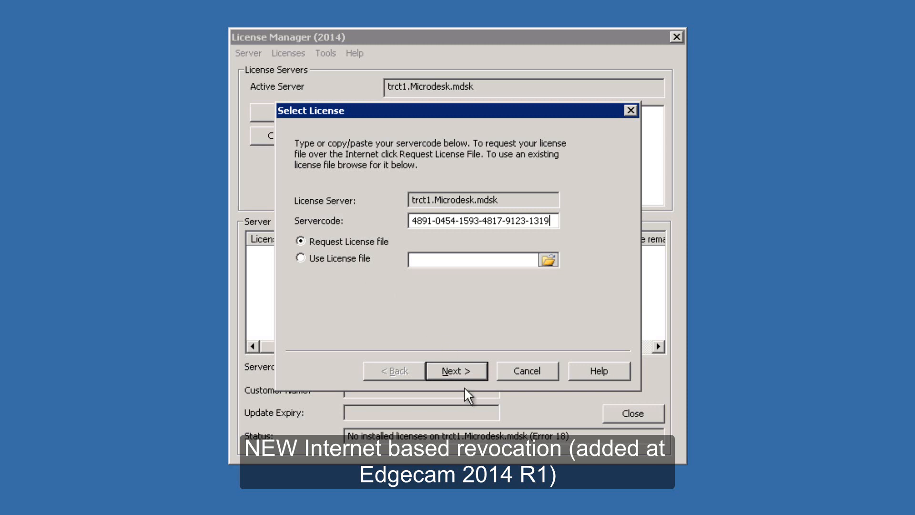
{"action": "left_click", "coordinate": [461, 371]}
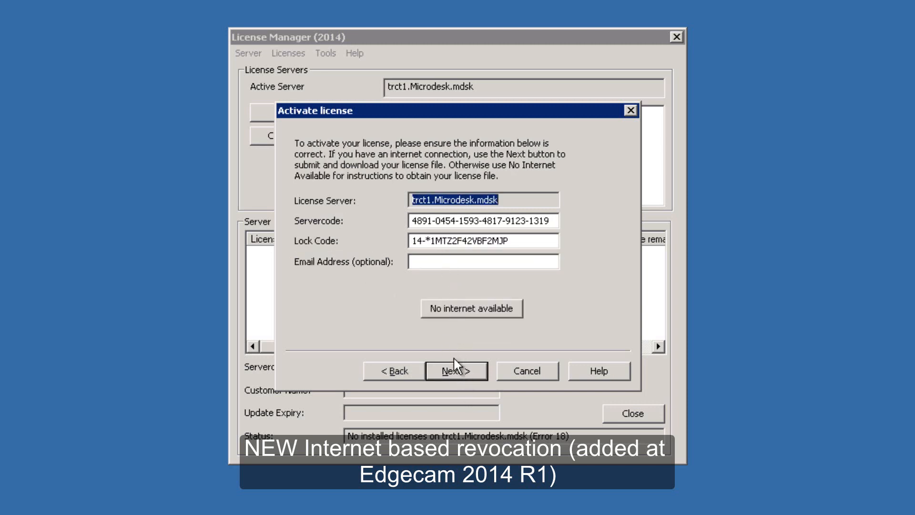
- Enter a contact e-mail, download and install the licenses, and acknowledge the success message
{"action": "left_click", "coordinate": [440, 260]}
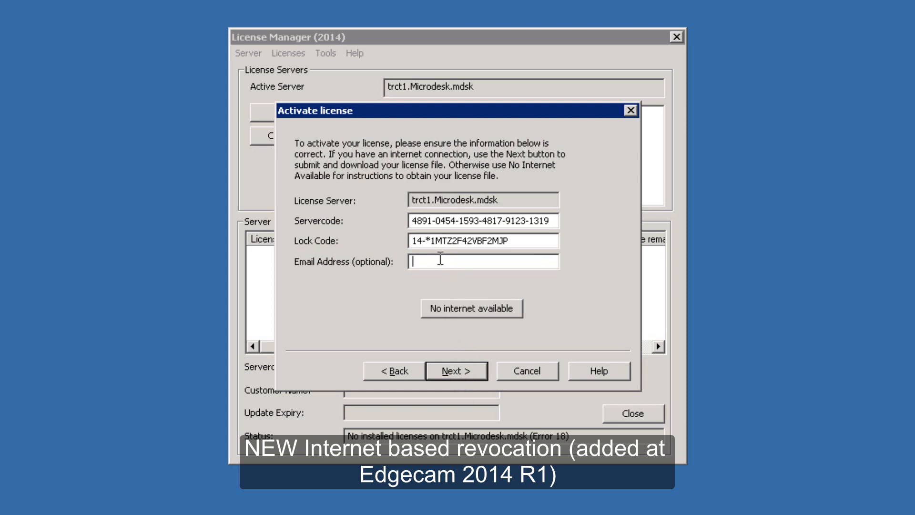
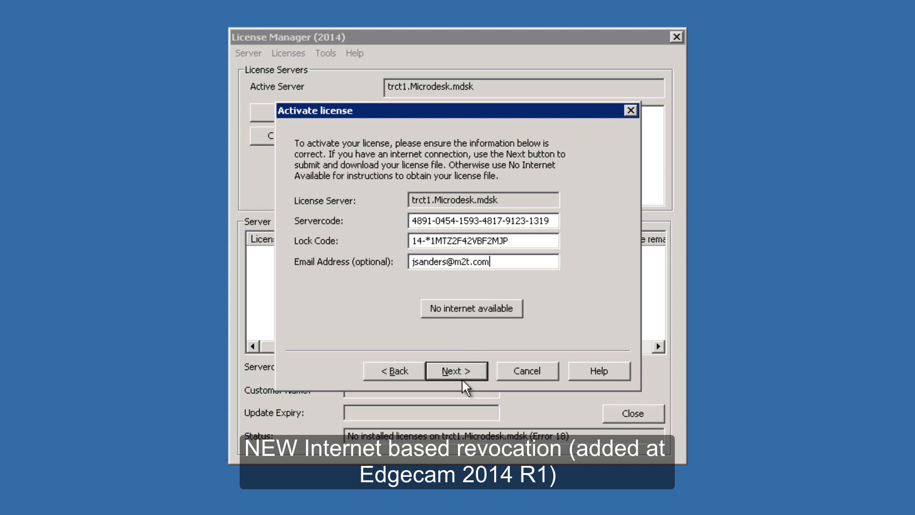
{"action": "left_click", "coordinate": [462, 371]}
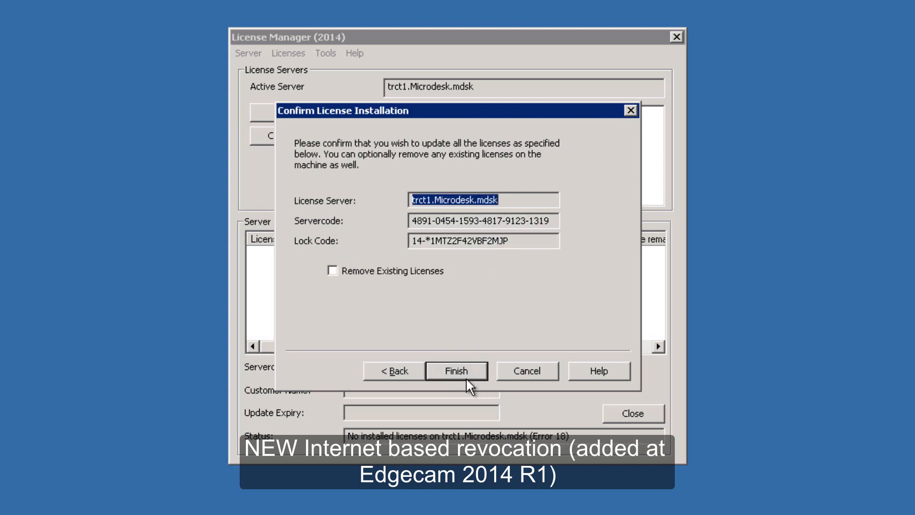
{"action": "left_click", "coordinate": [462, 371]}
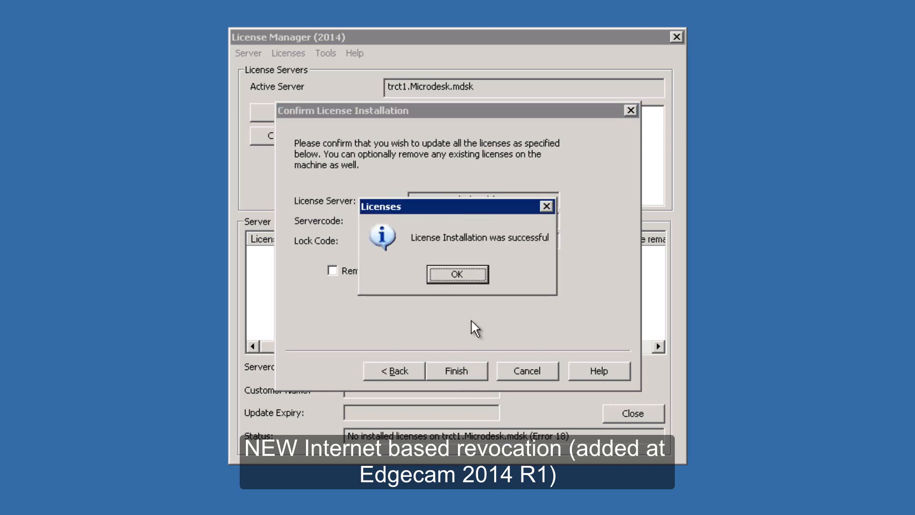
{"action": "left_click", "coordinate": [458, 274]}
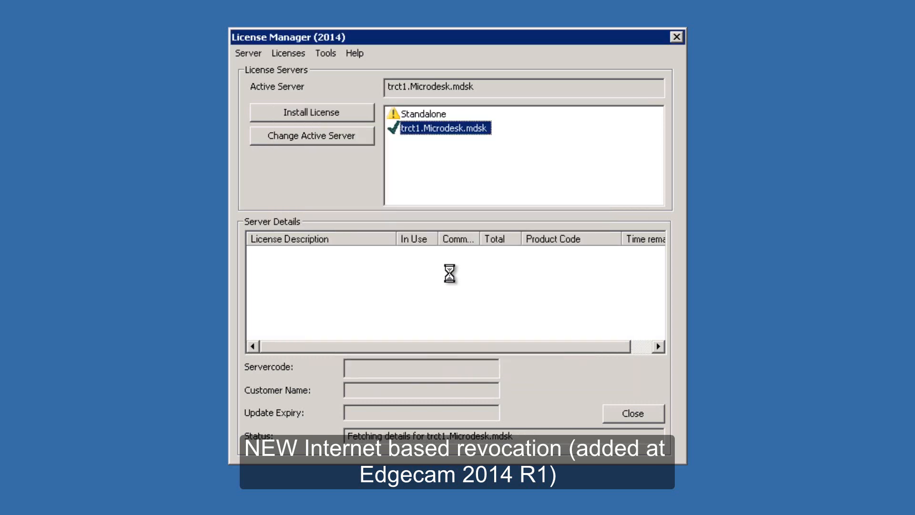